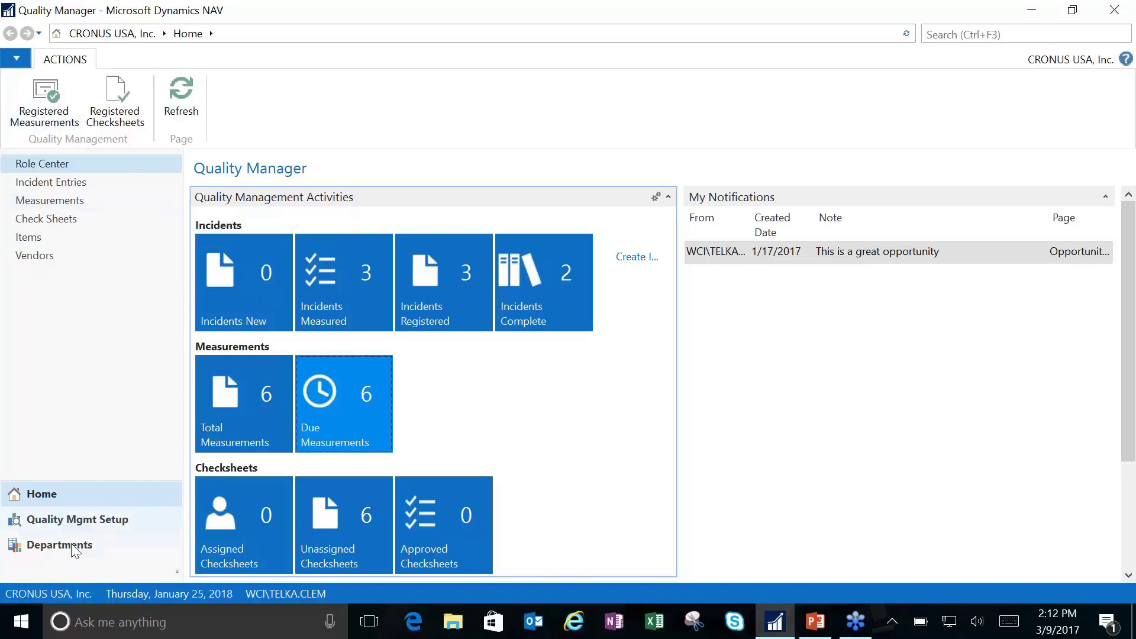
- Open the Question List in the quality management setup and open question PR-Q001 for editing in a widened window
left_click(75, 521)
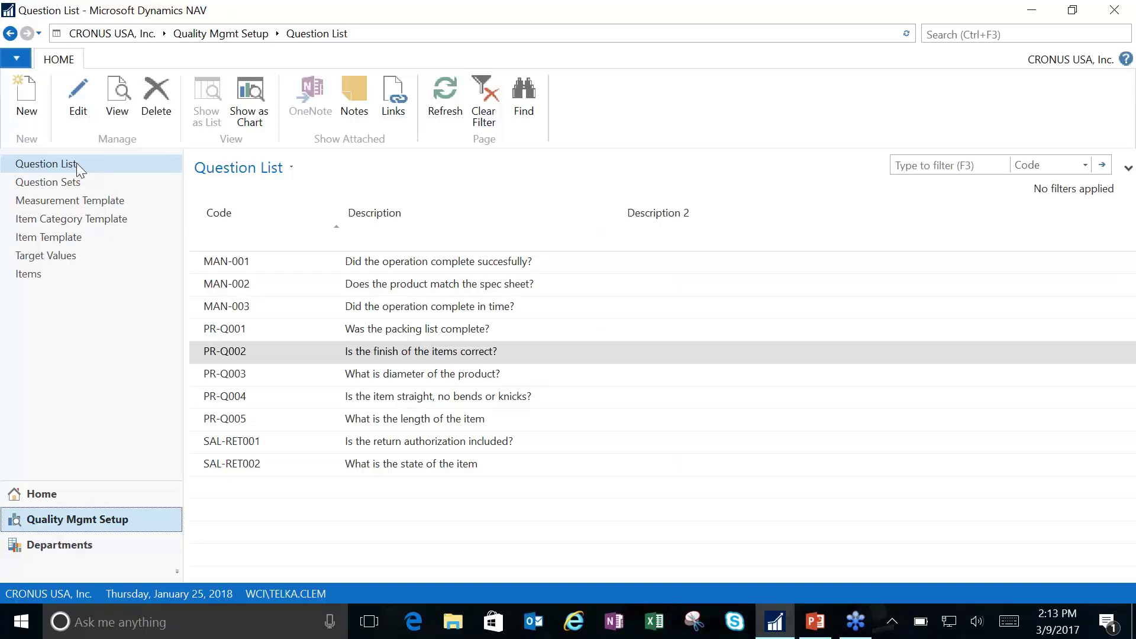
left_click(287, 333)
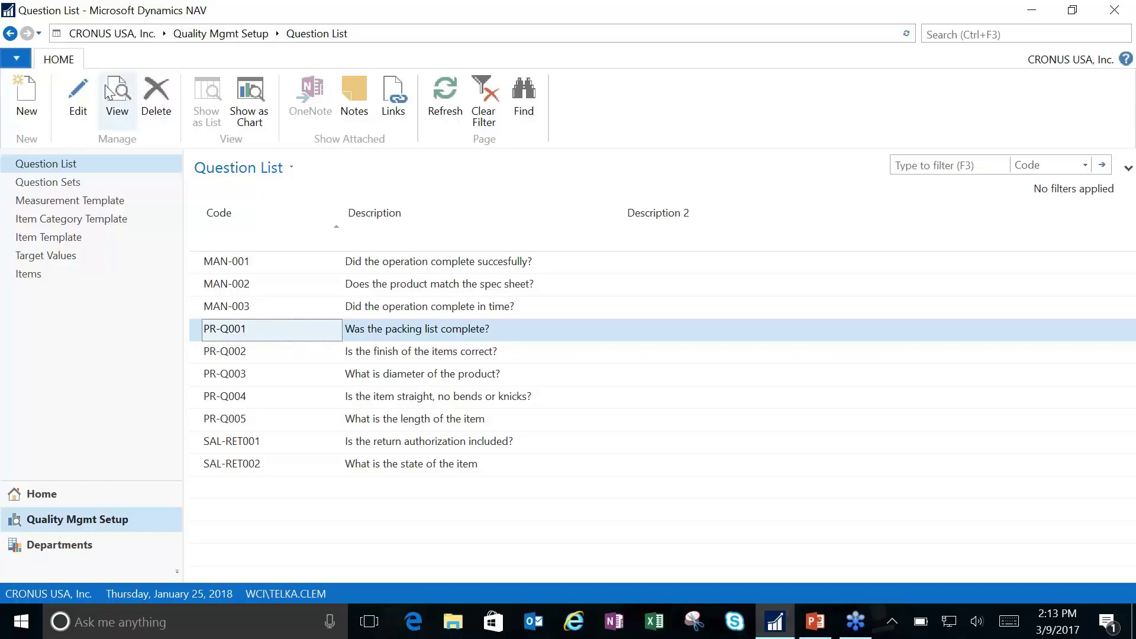
left_click(83, 93)
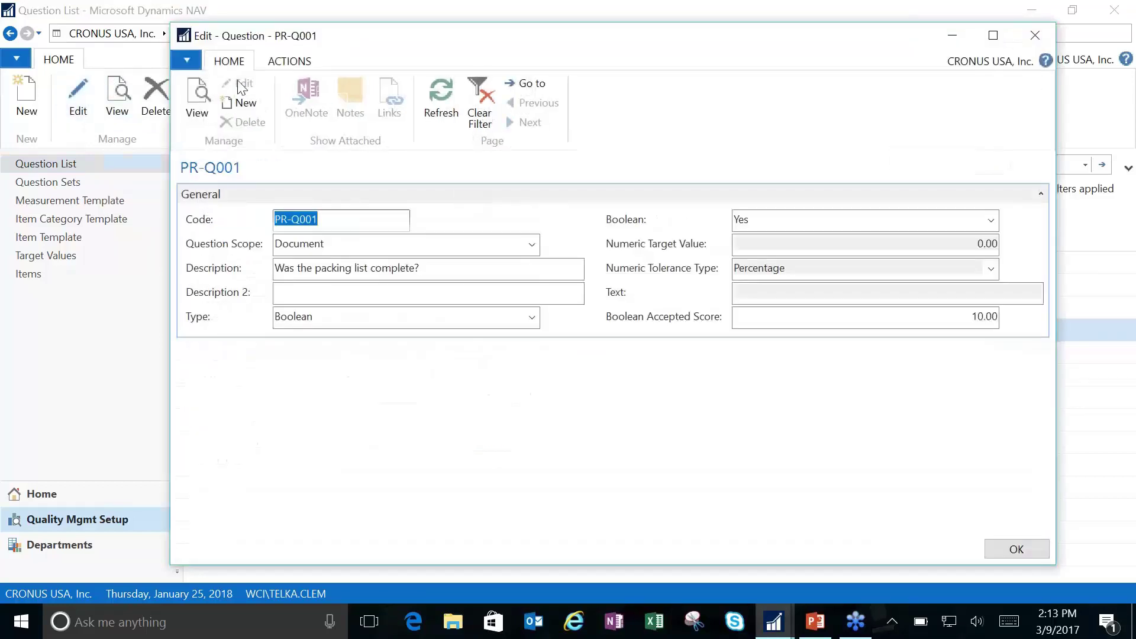
left_click_drag(163, 141, 91, 142)
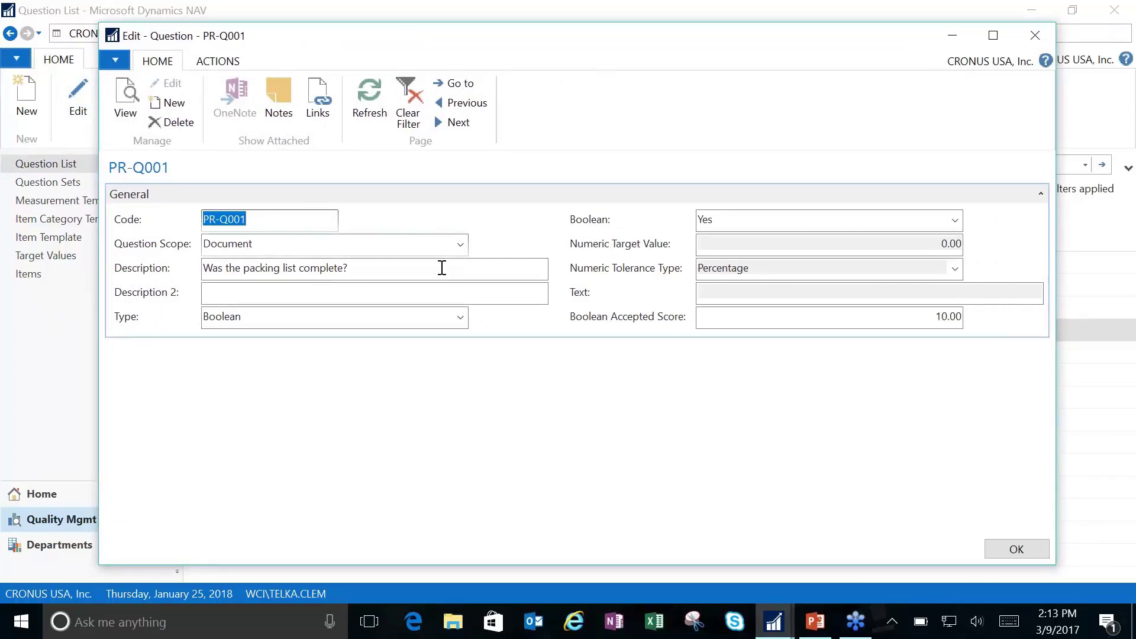
- Review the available Question Scope, Boolean and Type options of question PR-Q001 without changing them
left_click(461, 248)
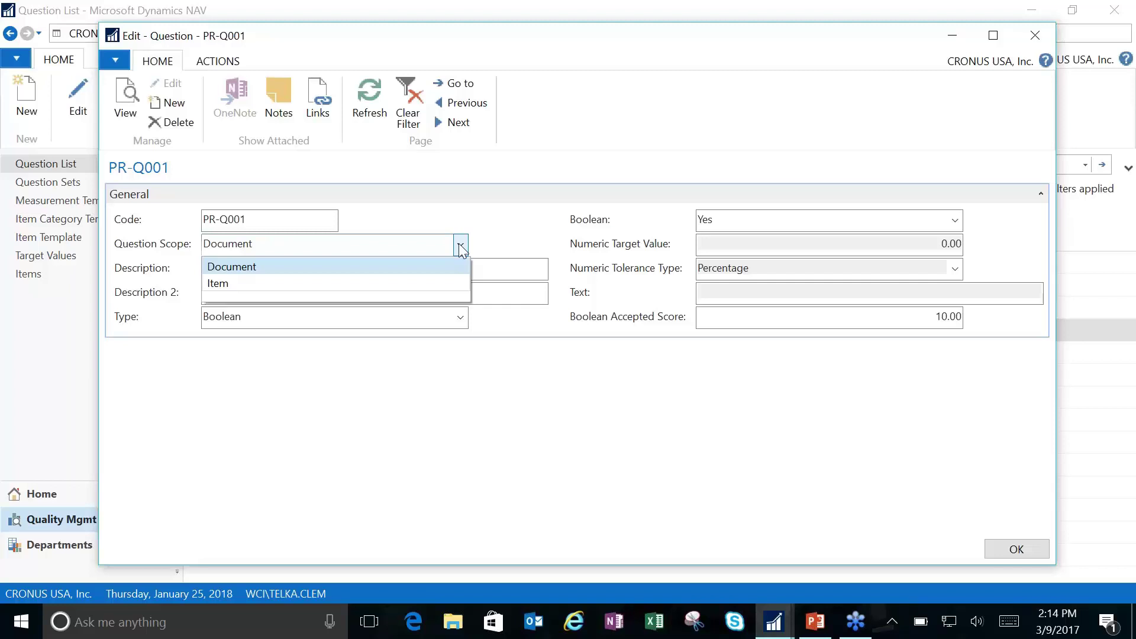
left_click(519, 216)
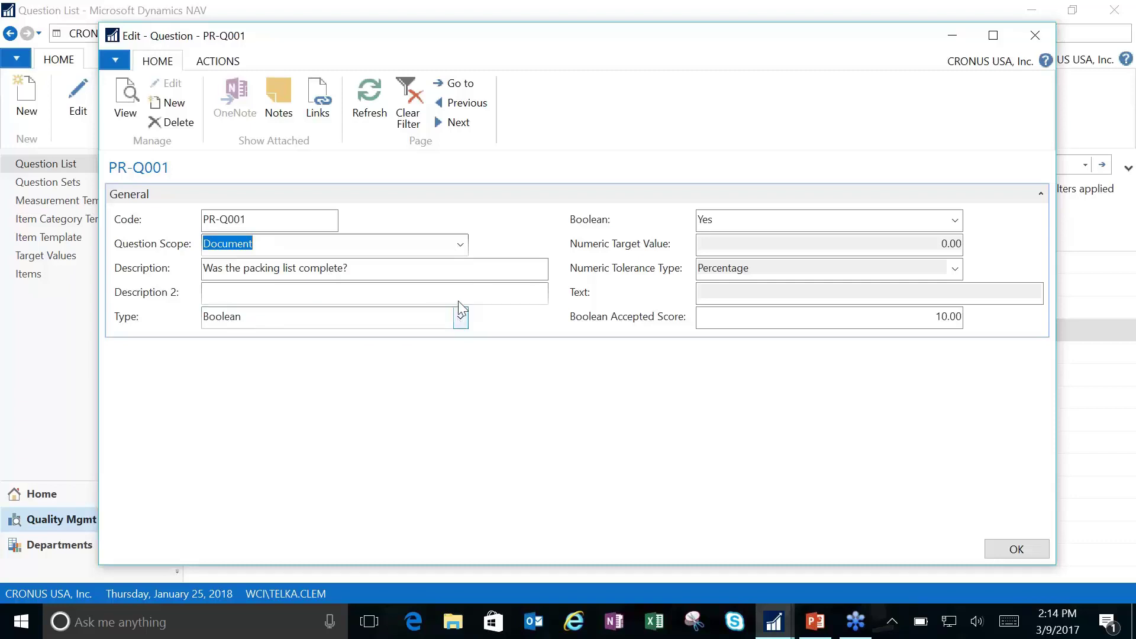
left_click(956, 223)
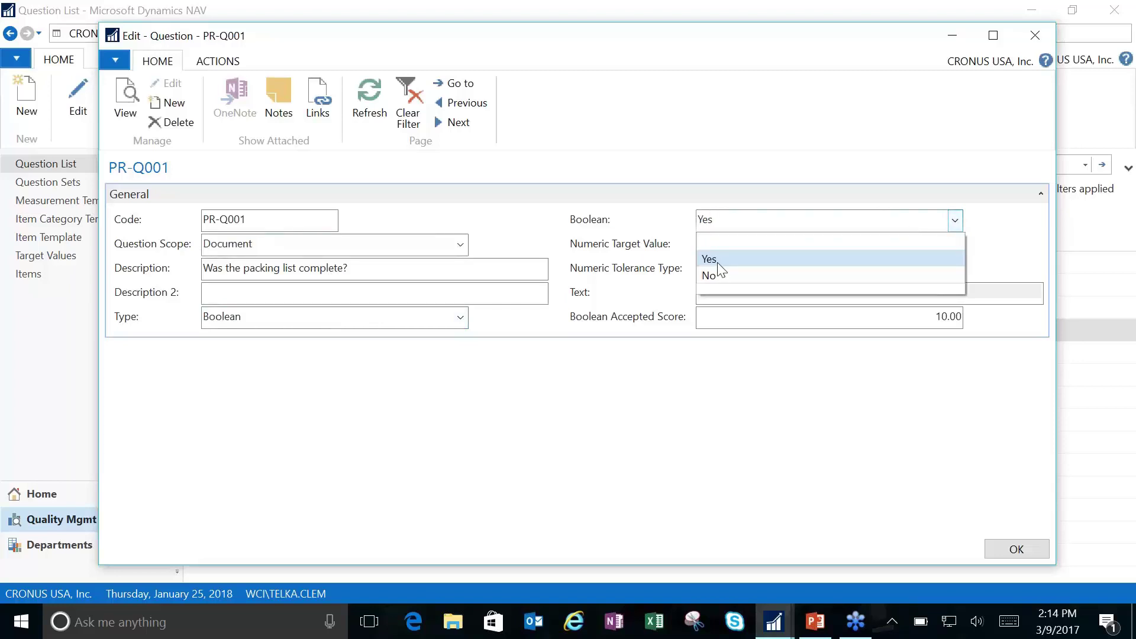
left_click(545, 324)
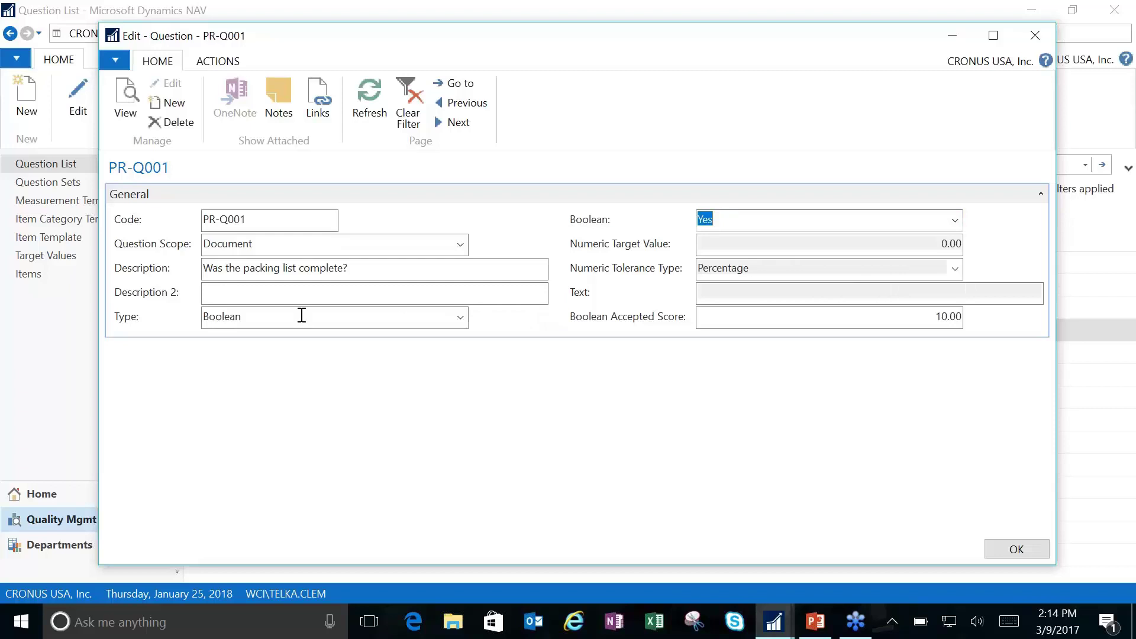
left_click(461, 319)
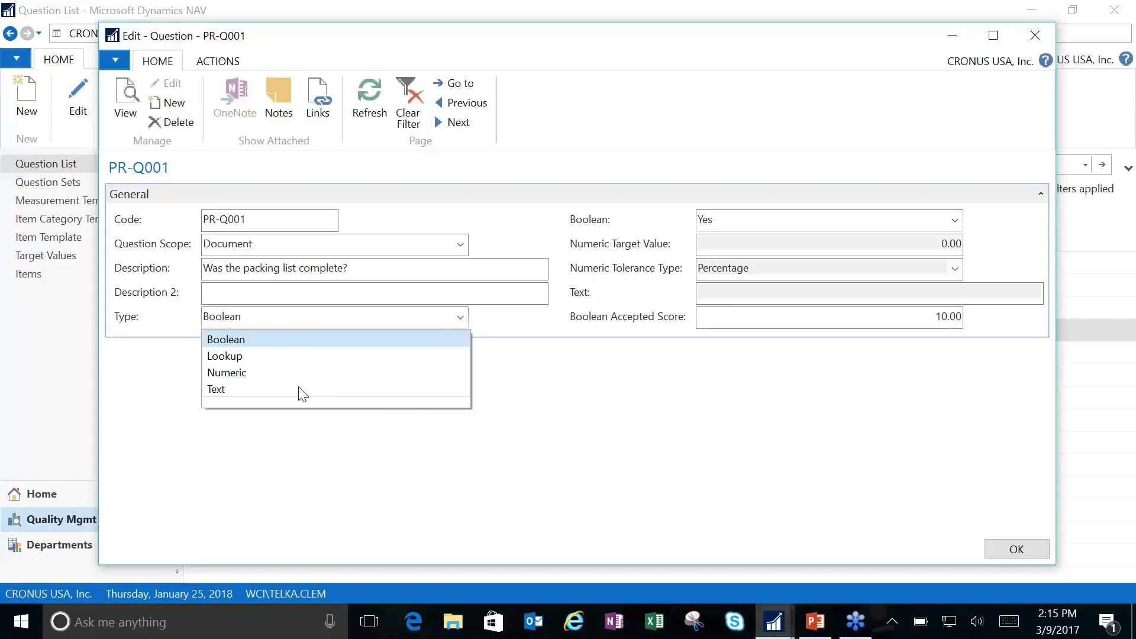
left_click(528, 330)
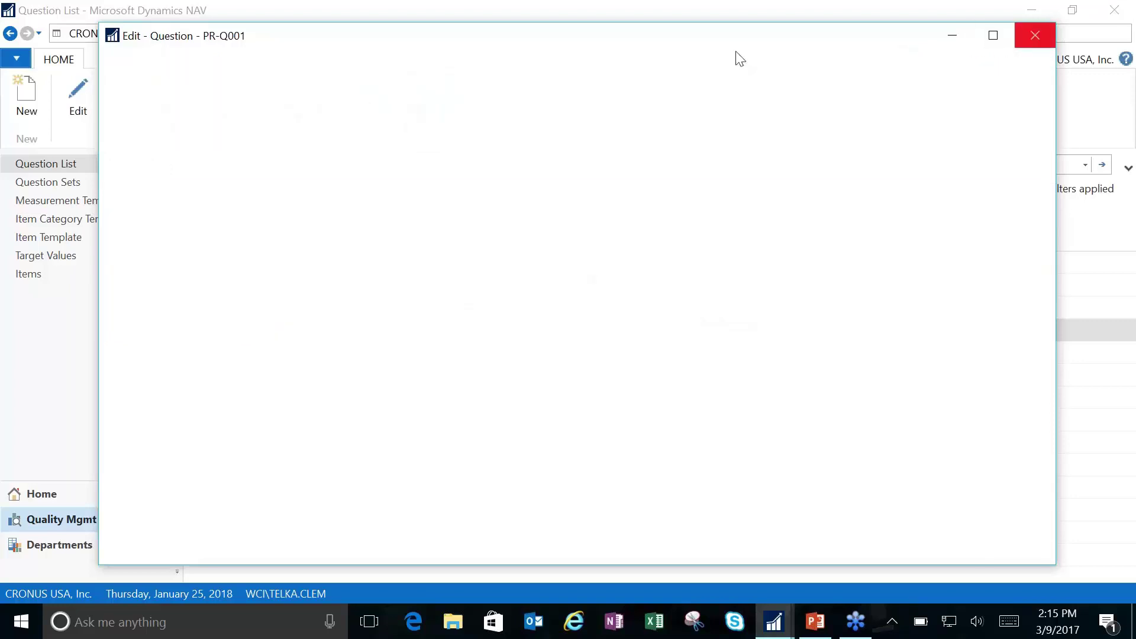
- Open question PR-Q002, examine its lookup values, target values and scores, and close its card
left_click(243, 350)
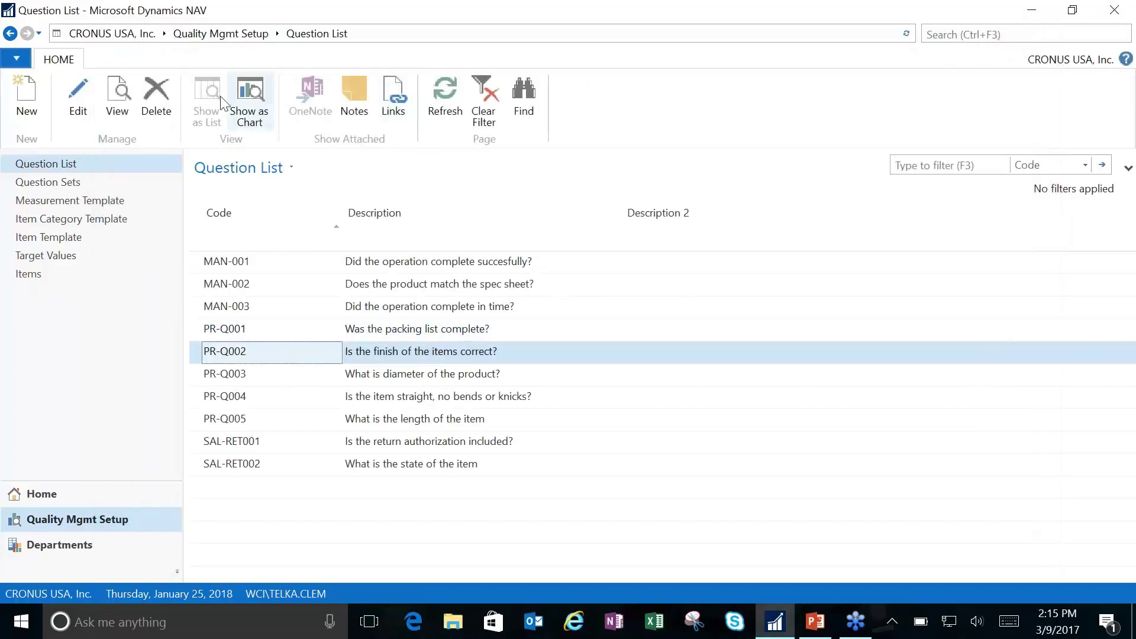
left_click(79, 96)
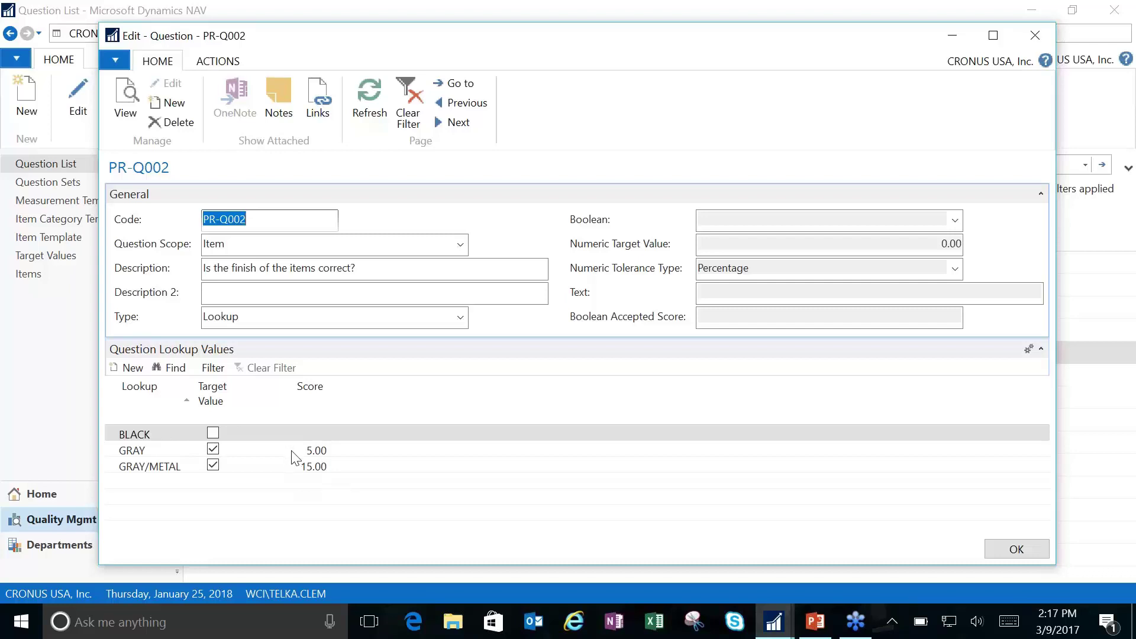
left_click(1031, 37)
- Open question PR-Q003, examine its numeric target, tolerances and available Type options, and close its card
left_click(282, 376)
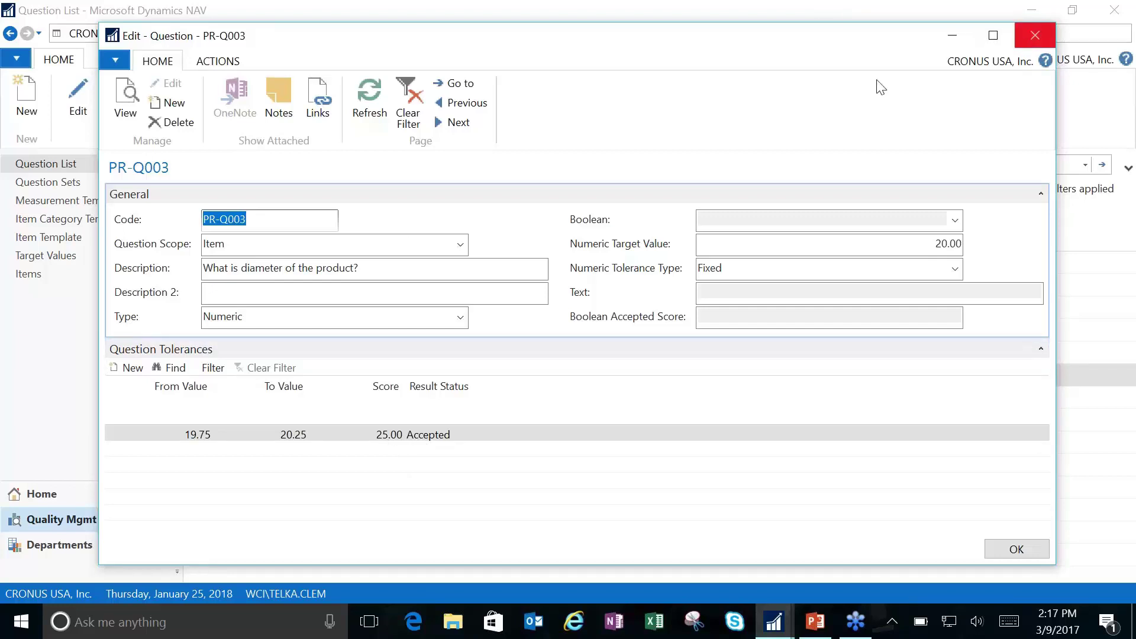
left_click(460, 318)
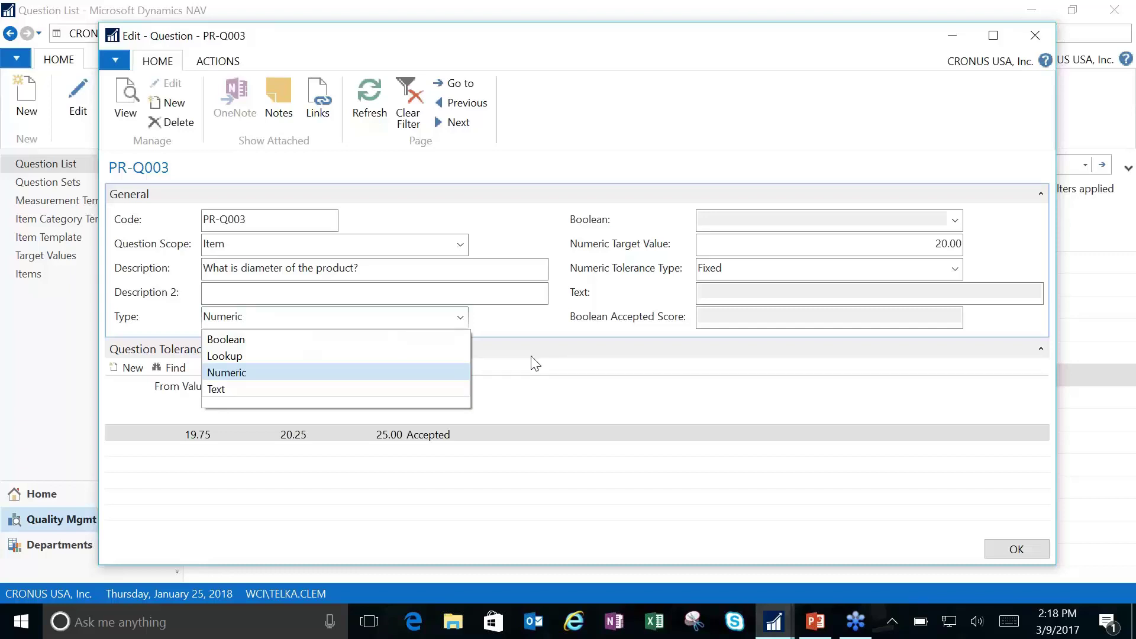
left_click(1034, 37)
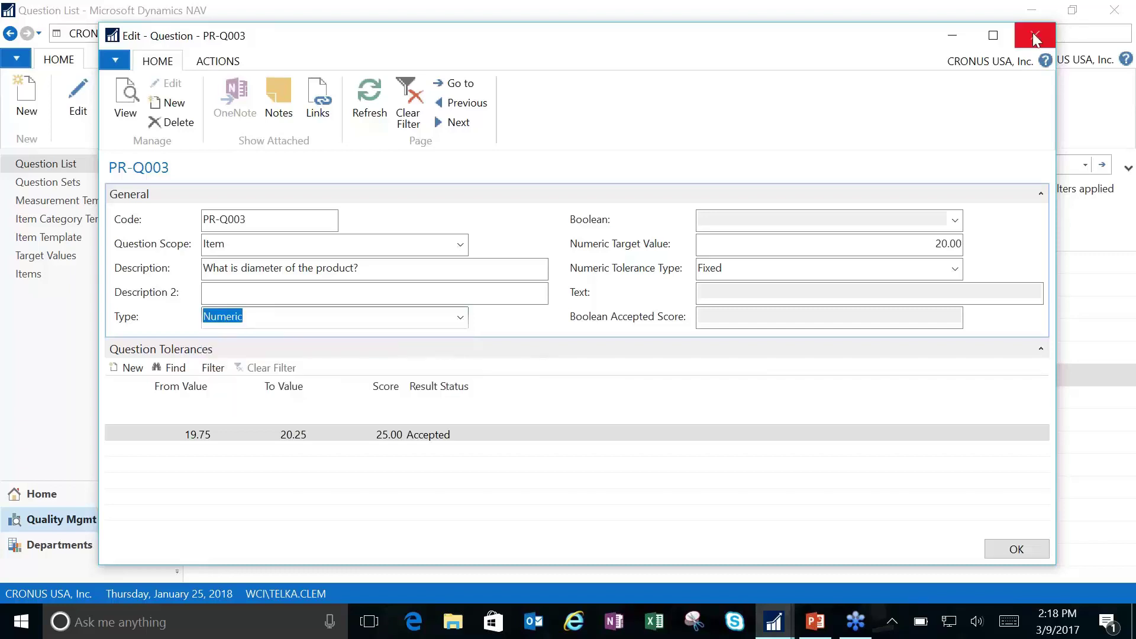
left_click(1035, 37)
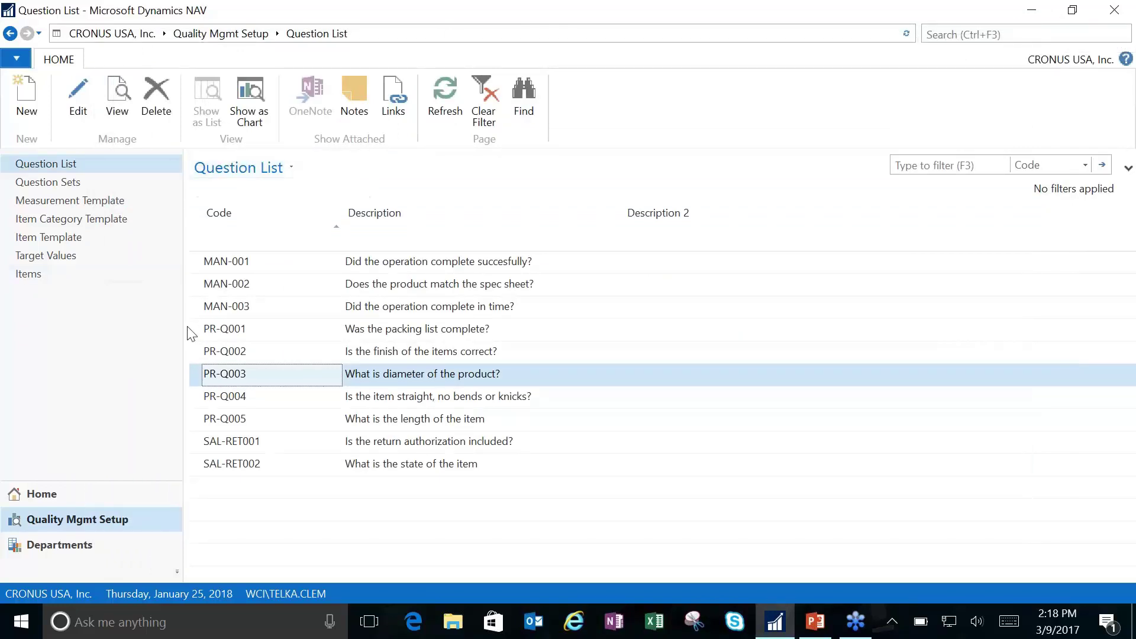
- Highlight the purchase receipt questions and then the manufacturing questions MAN-001 to MAN-003 in the Question List
left_click_drag(193, 329, 195, 418)
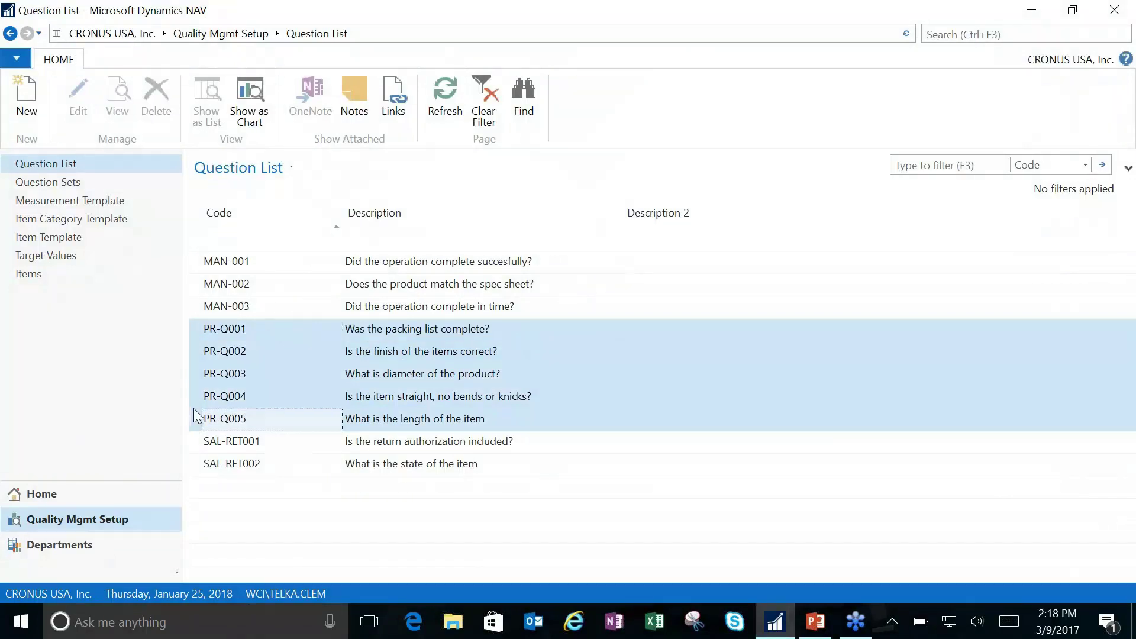
left_click_drag(197, 332, 201, 376)
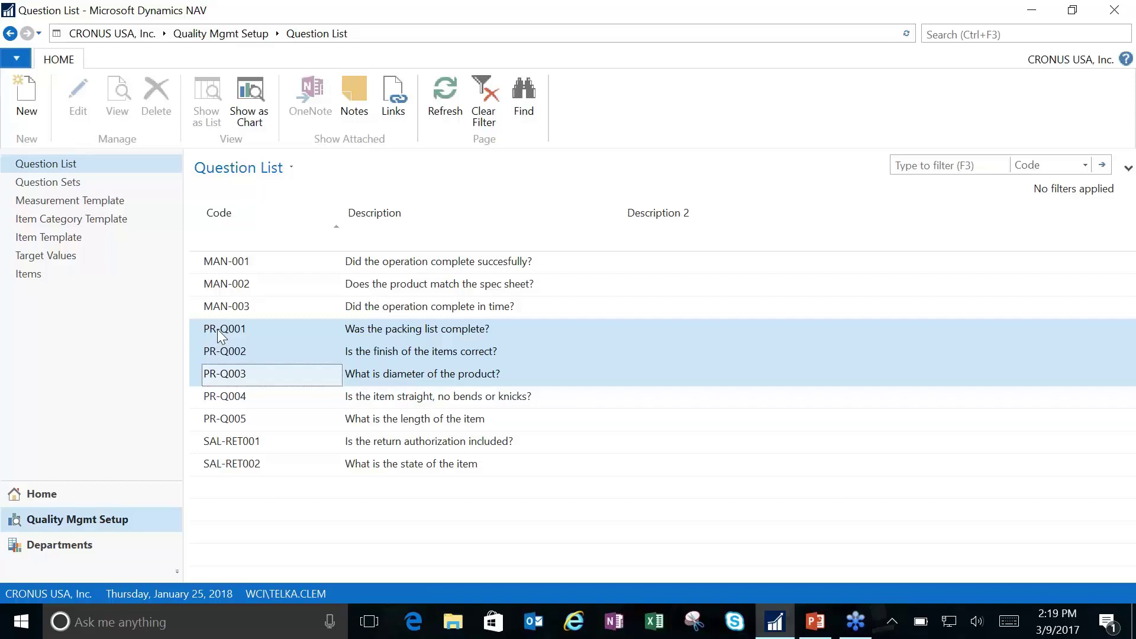
left_click(197, 264)
left_click_drag(196, 261, 196, 301)
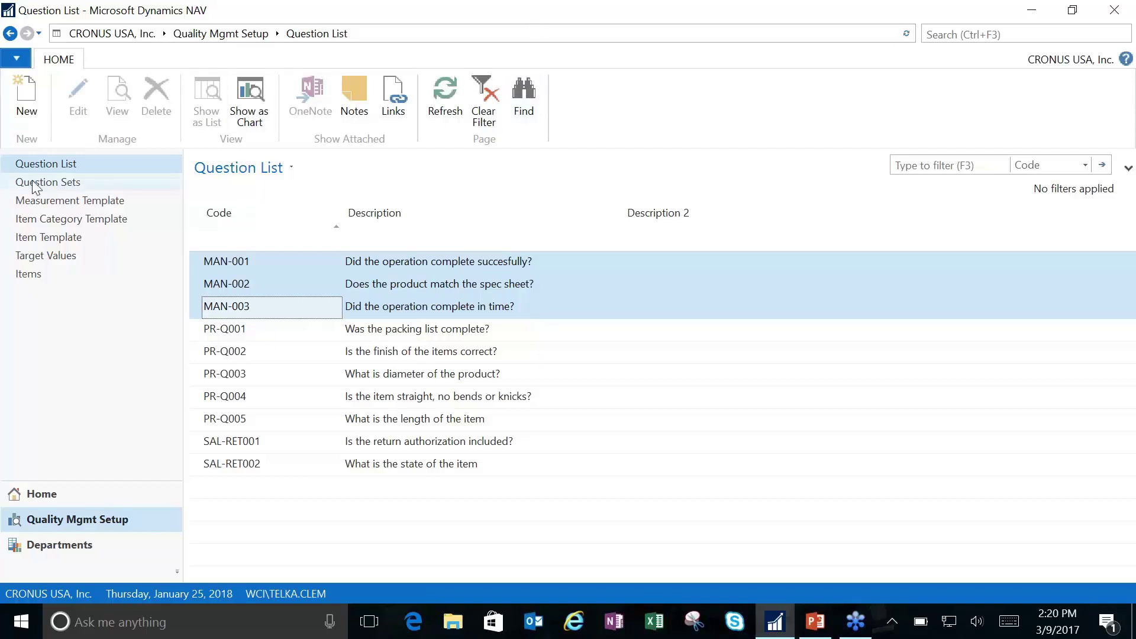
- Open question set PR-SET001, examine its total question weight, maximum score and weighted average, and close its card
left_click(52, 184)
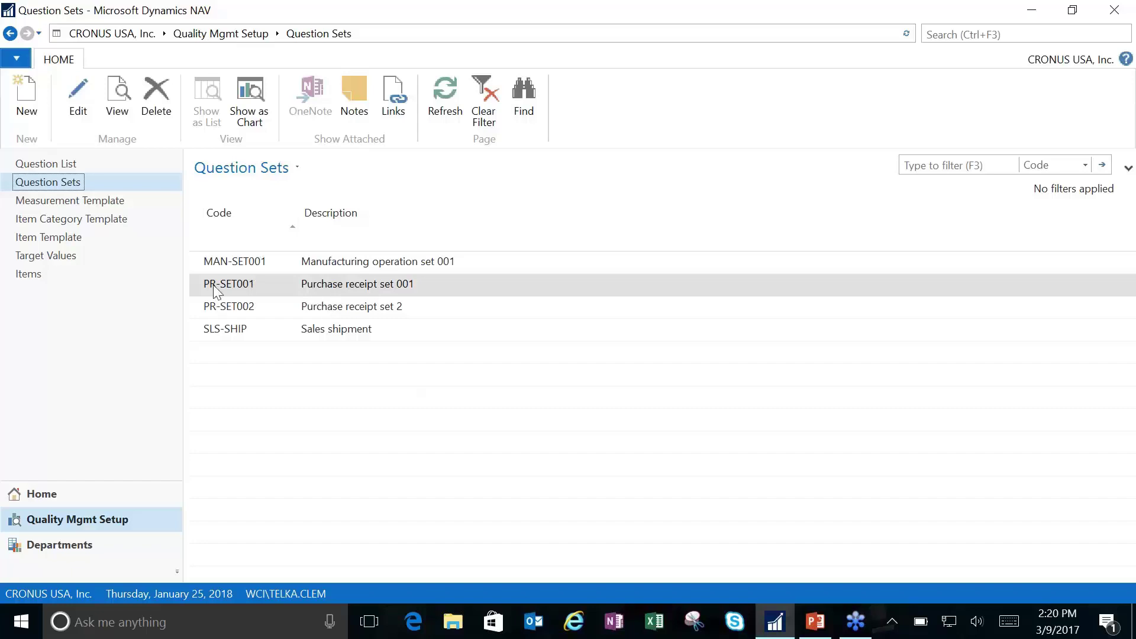
left_click(78, 97)
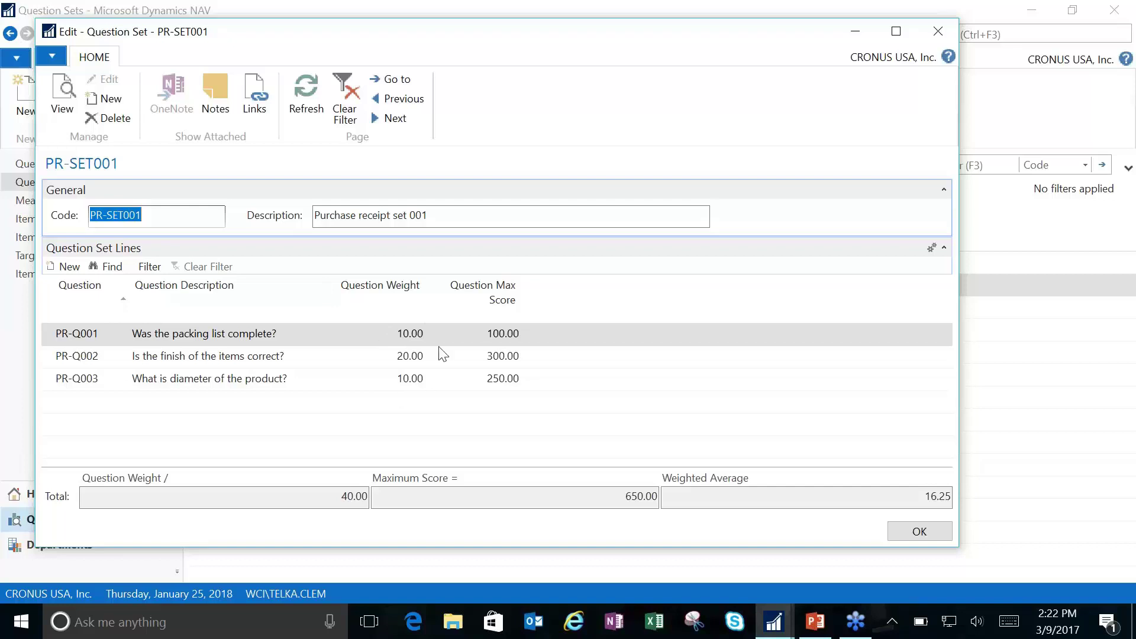
left_click(216, 498)
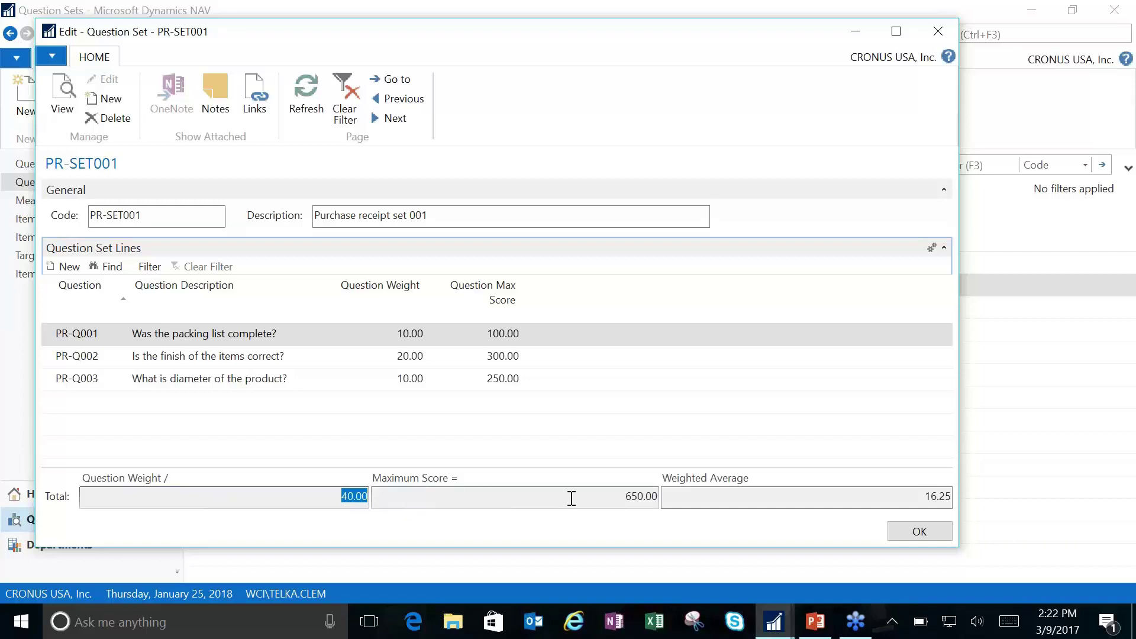
left_click(656, 503)
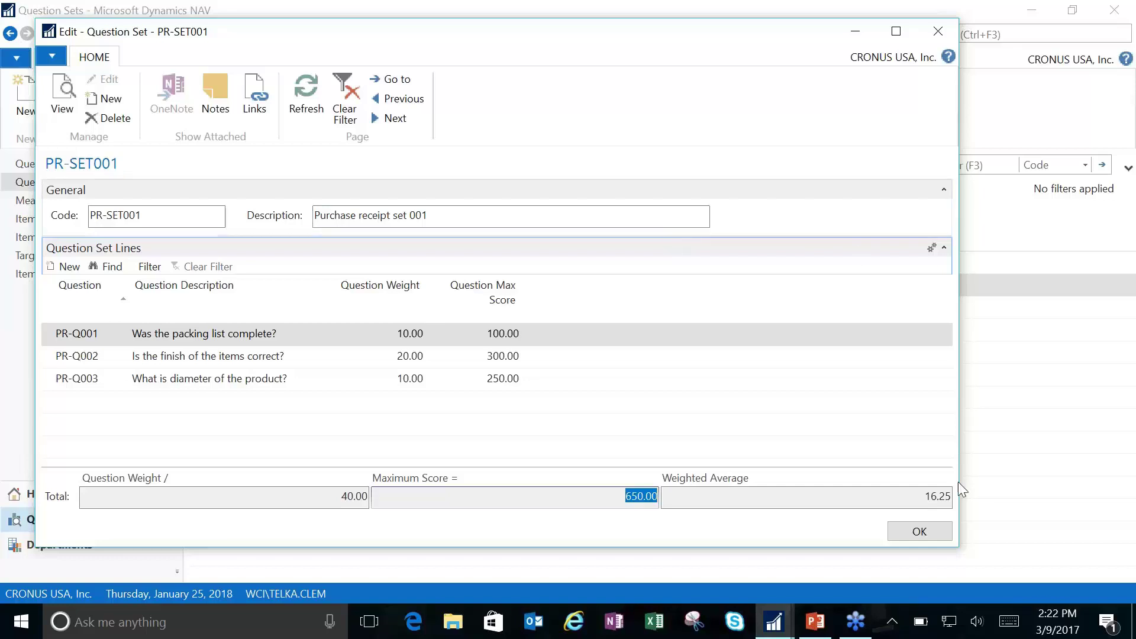
left_click(940, 30)
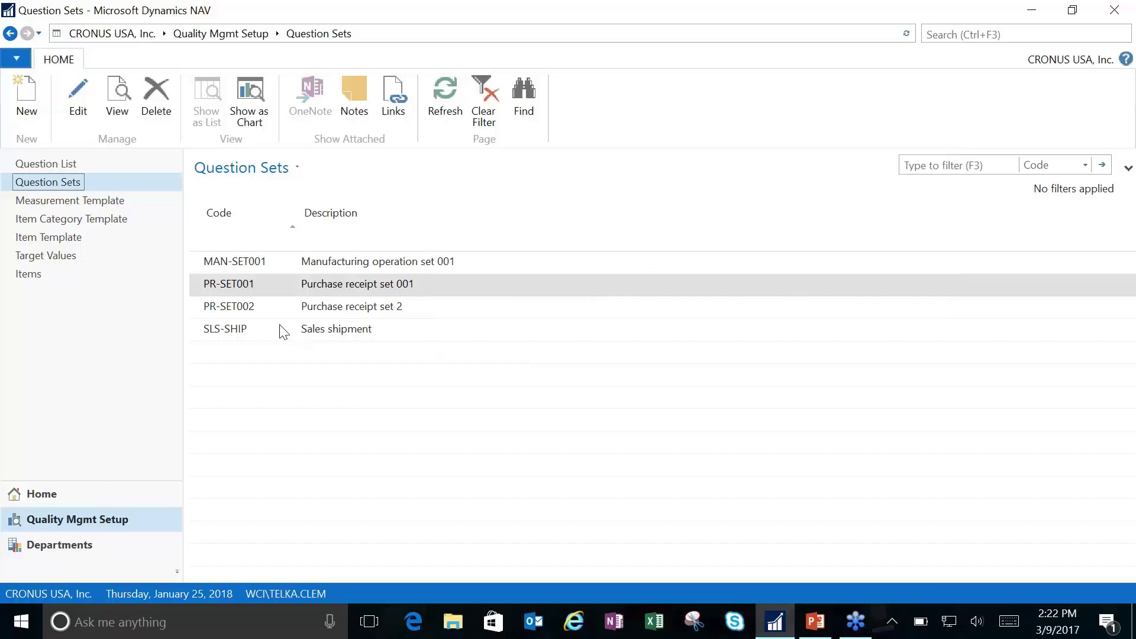
- Open the PUR-RECEIPT-RAW measurement template for editing and go to its table number
left_click(95, 202)
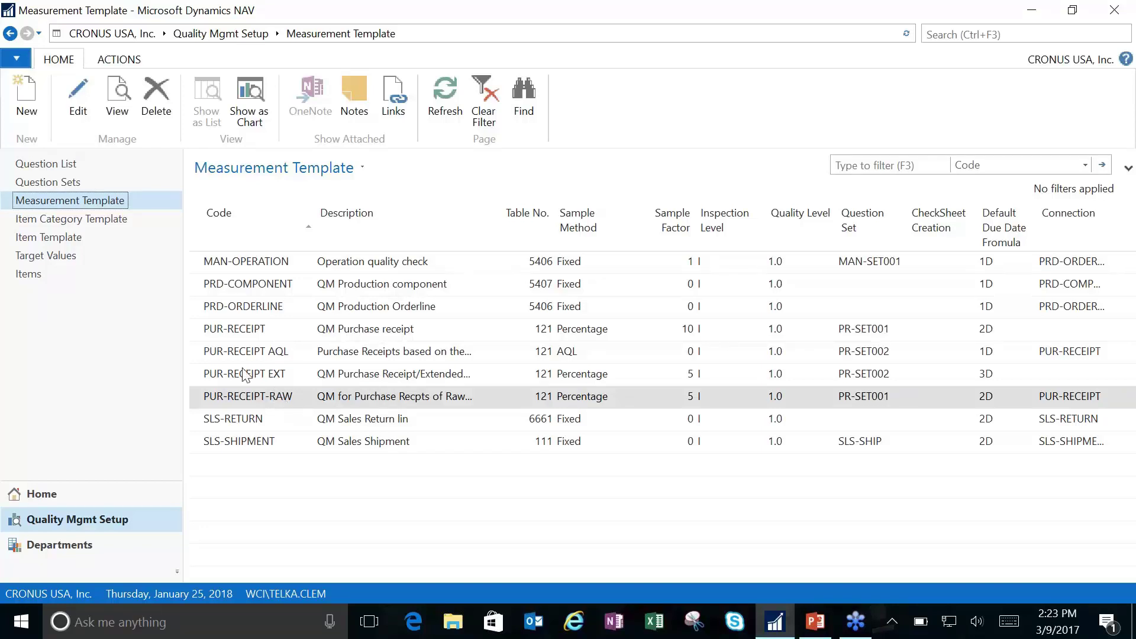
left_click(78, 98)
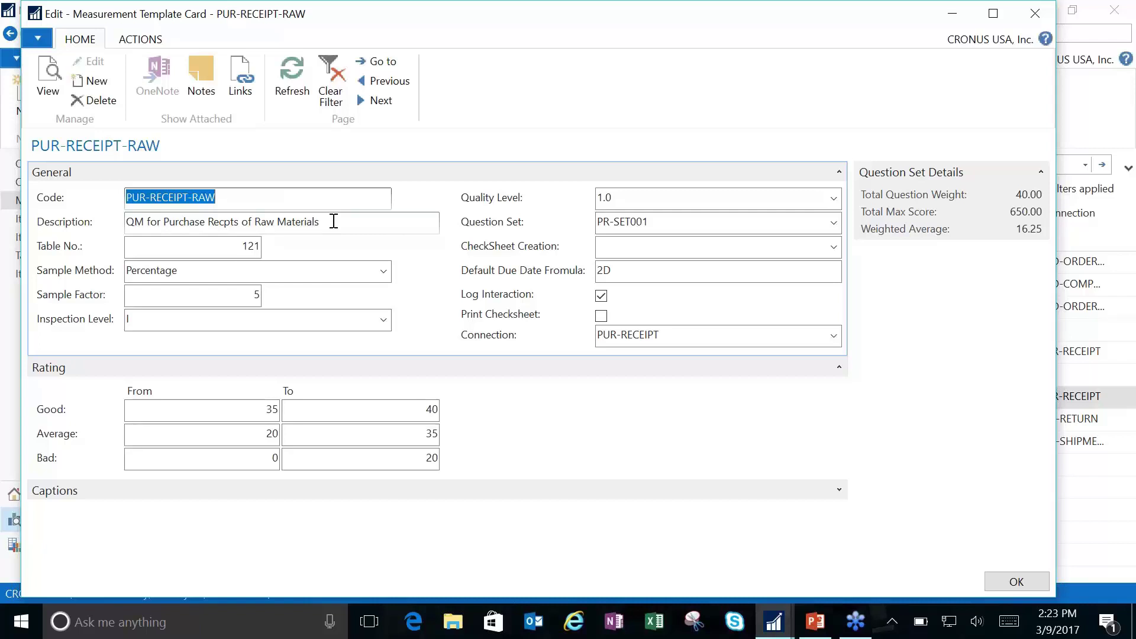
left_click(232, 242)
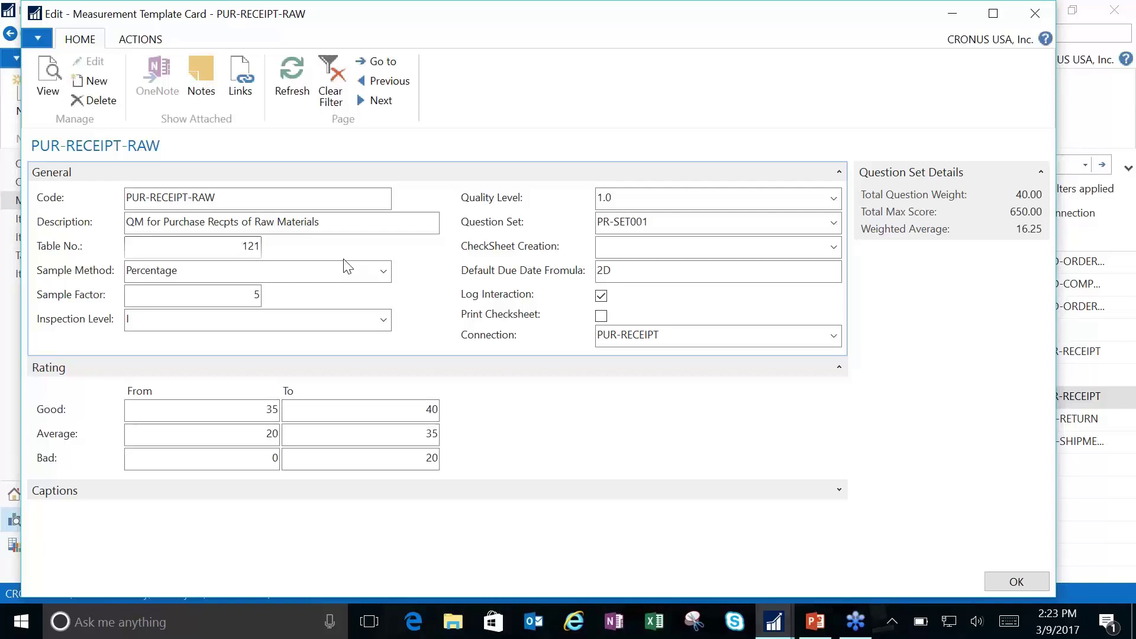
- Review the template's Sample Method and CheckSheet Creation options, quality level, question set and default due date formula without changing them
left_click(385, 273)
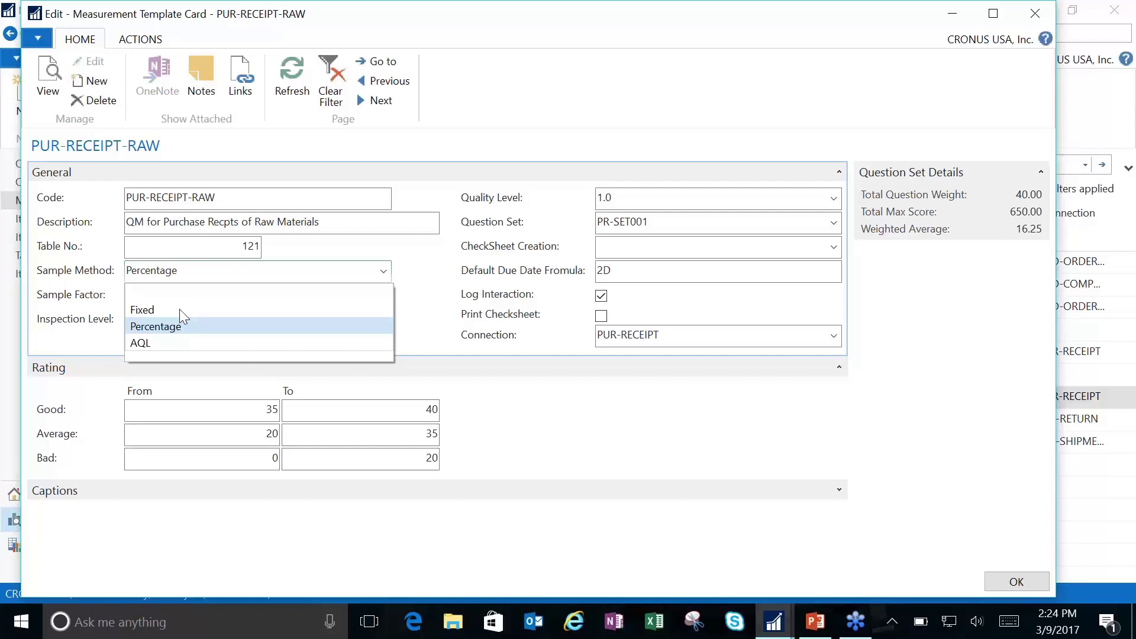
left_click(421, 311)
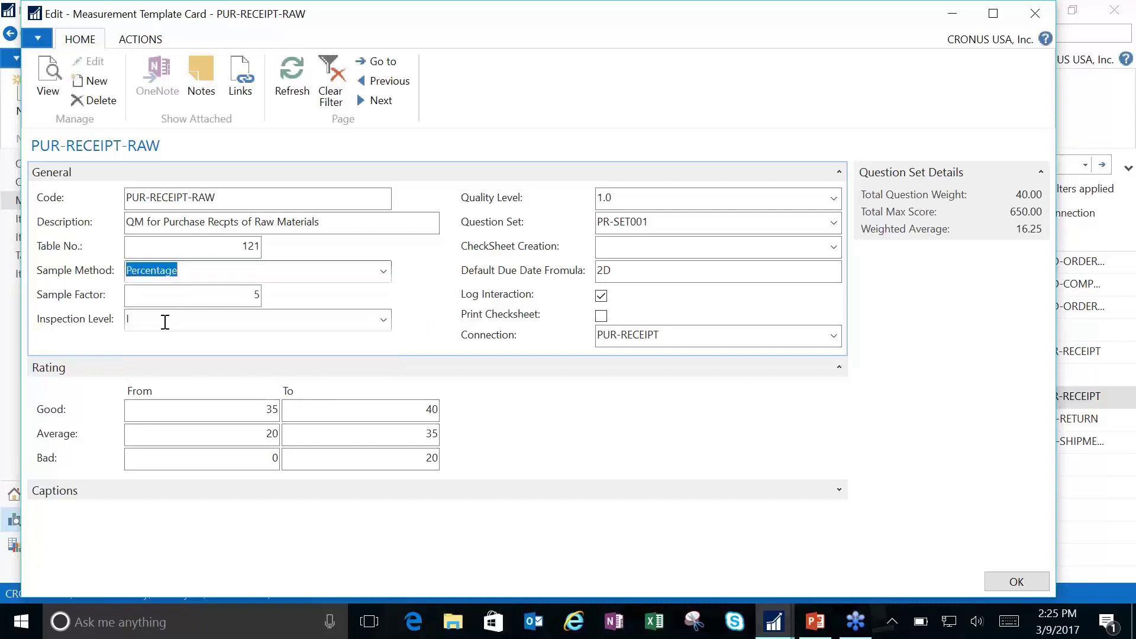
left_click(630, 194)
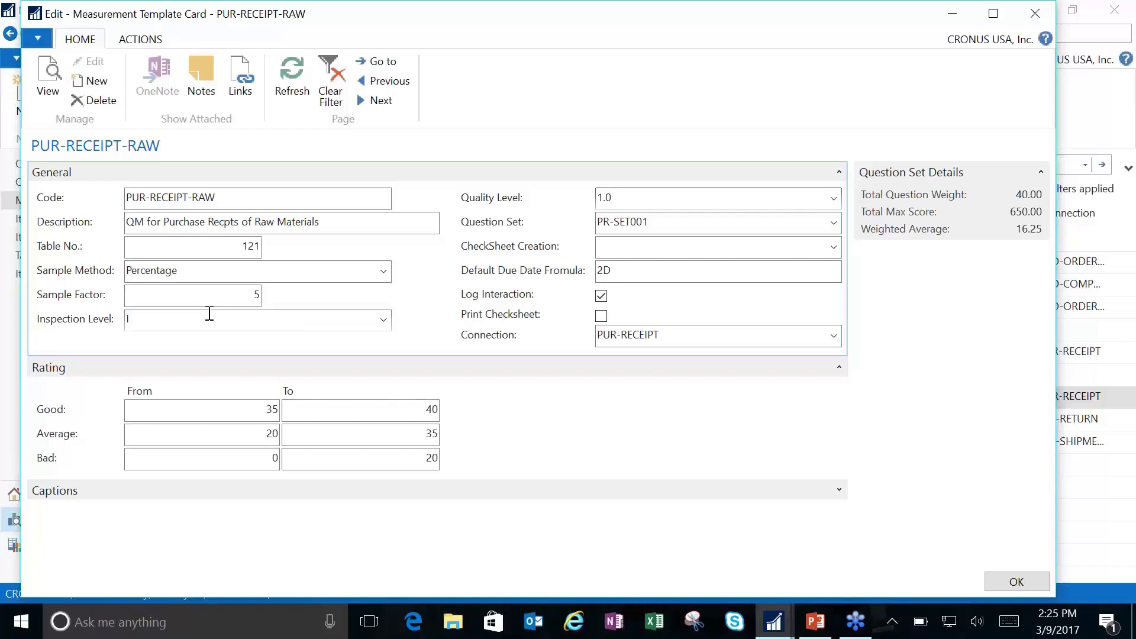
left_click(684, 223)
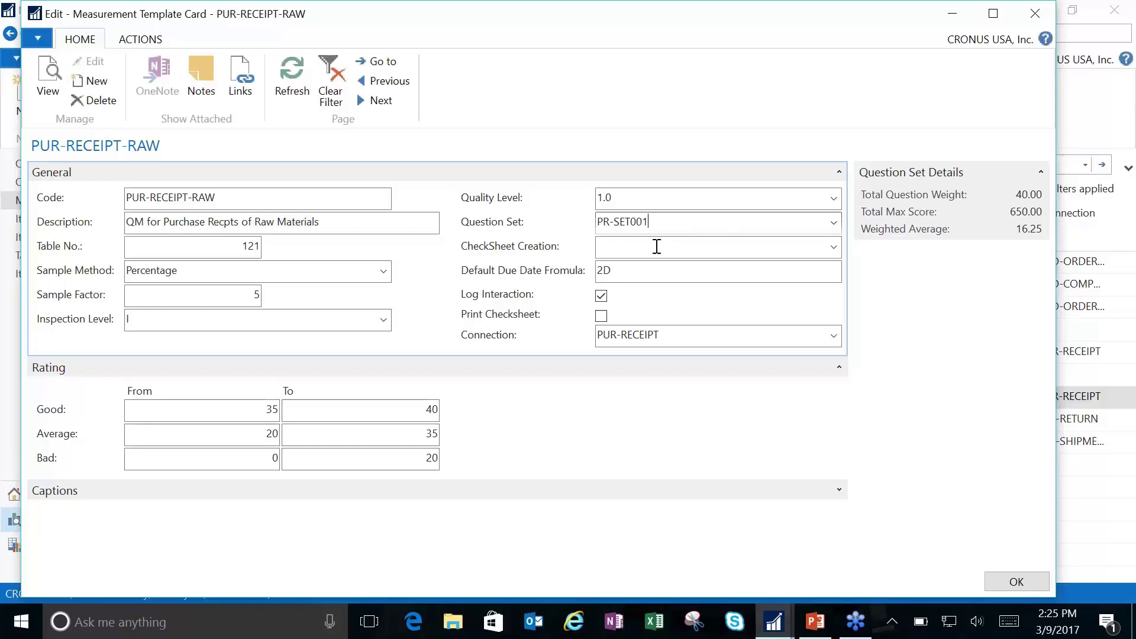
left_click(834, 248)
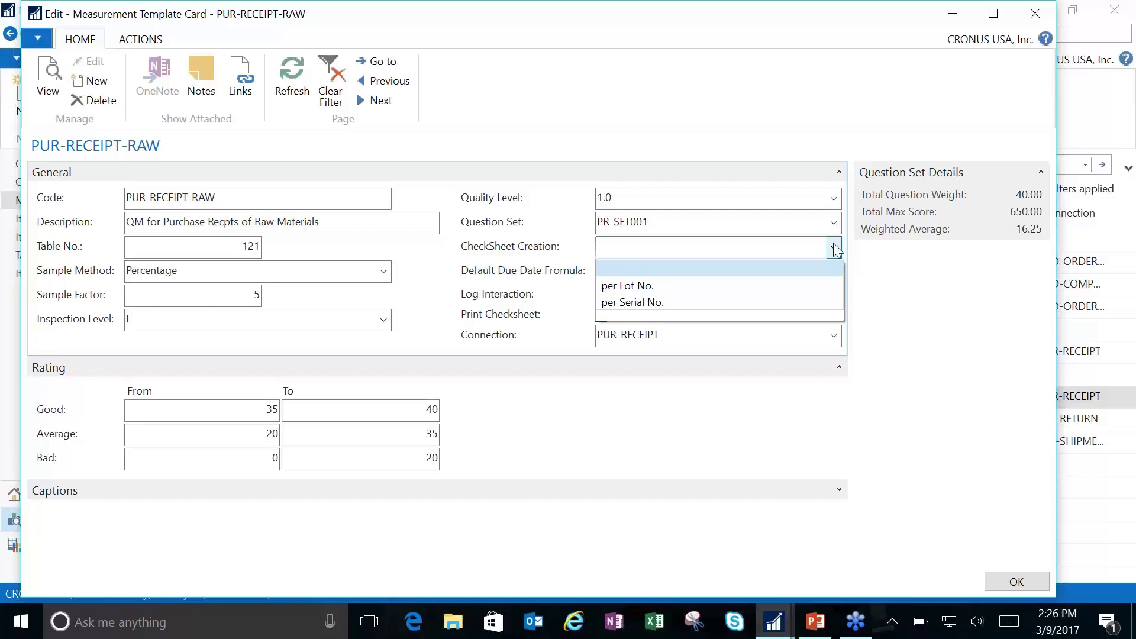
left_click(579, 254)
left_click(637, 269)
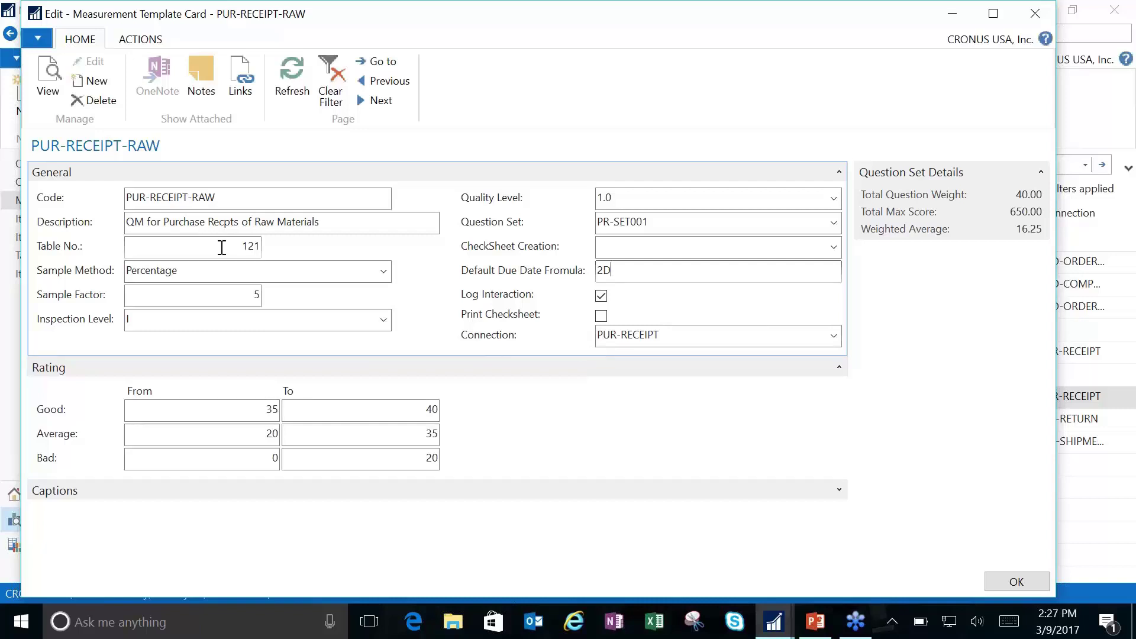
- Set the template's Good rating range from 600 to 650 and its Average rating range from 550 to 600
left_click(219, 409)
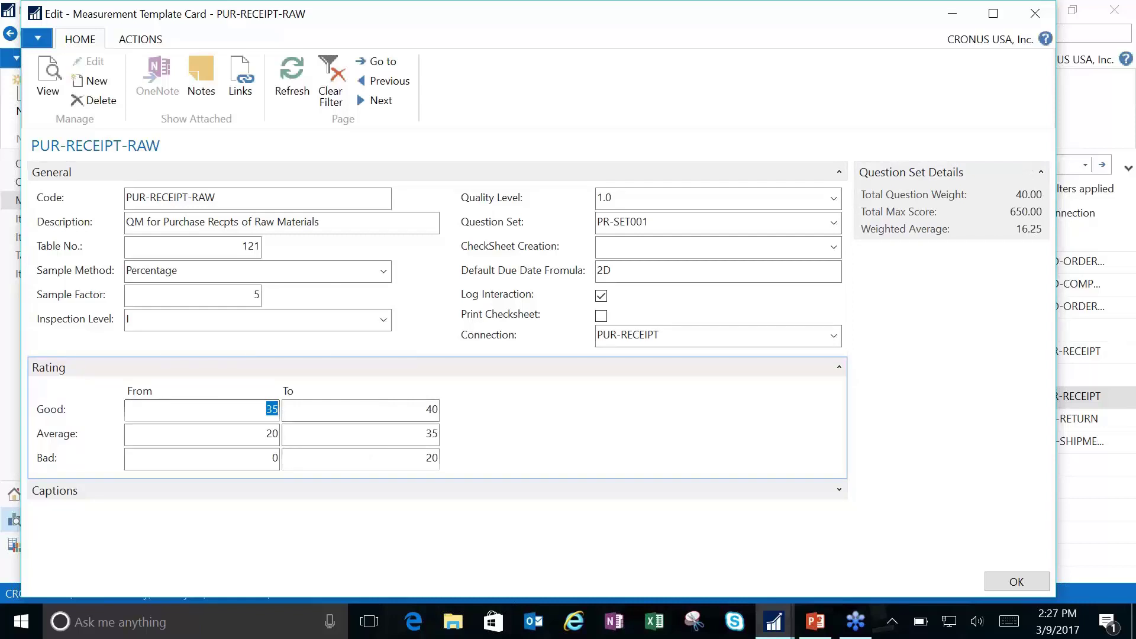
type("600")
key("Tab")
type("650")
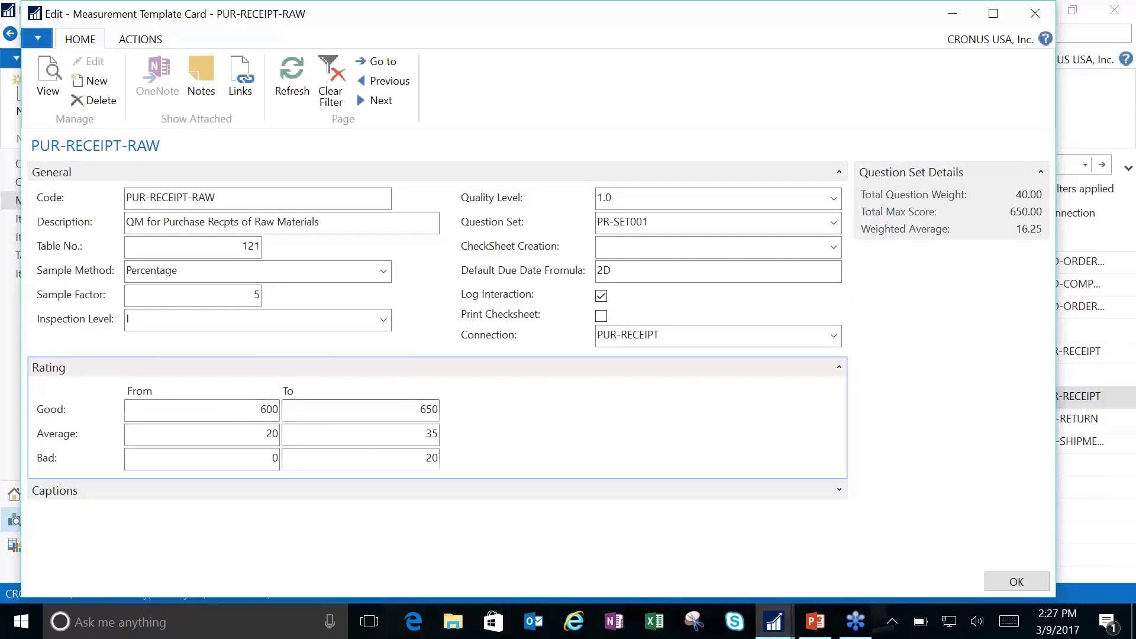
key("Tab")
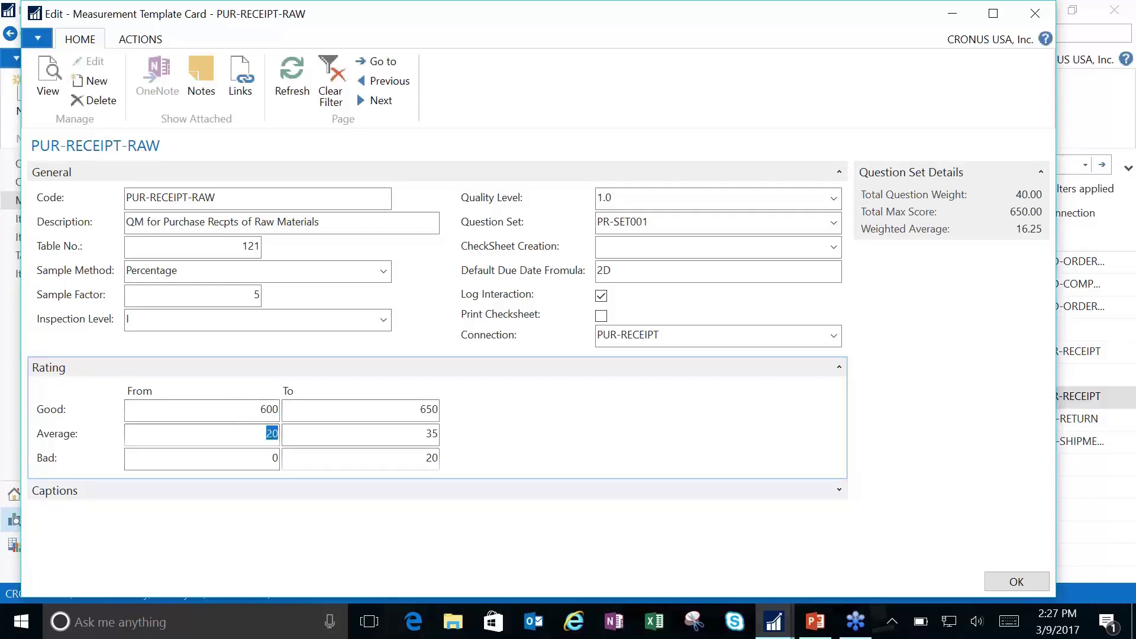
type("550")
key("Tab")
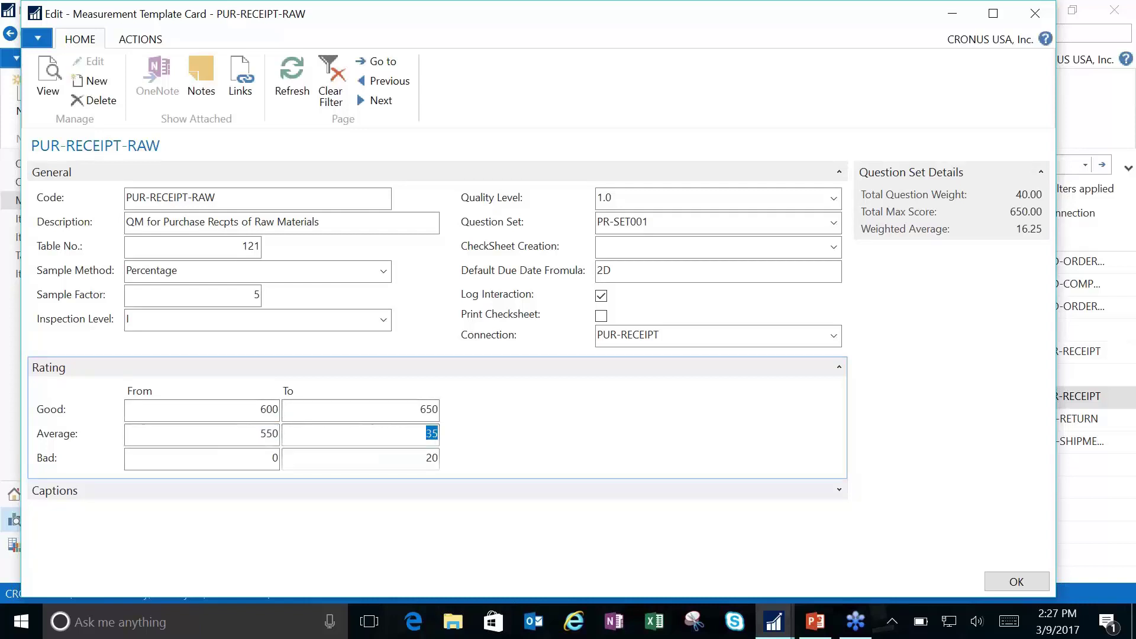
type("600")
key("Tab")
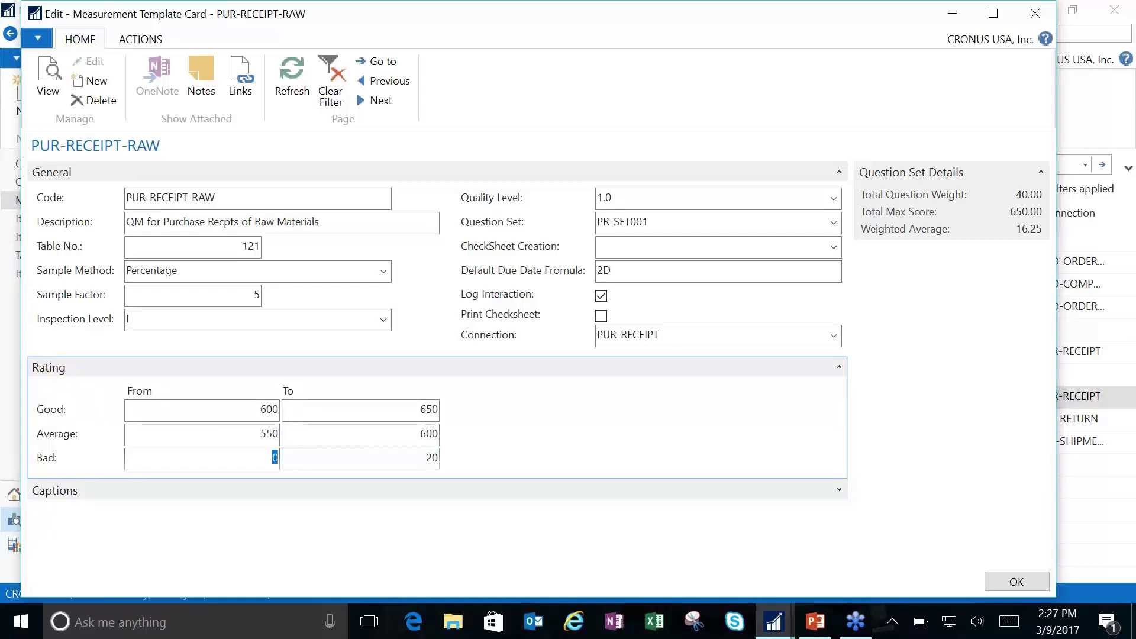
- Set the upper limit of the Bad rating range to 550 and close the PUR-RECEIPT-RAW template card
key("Tab")
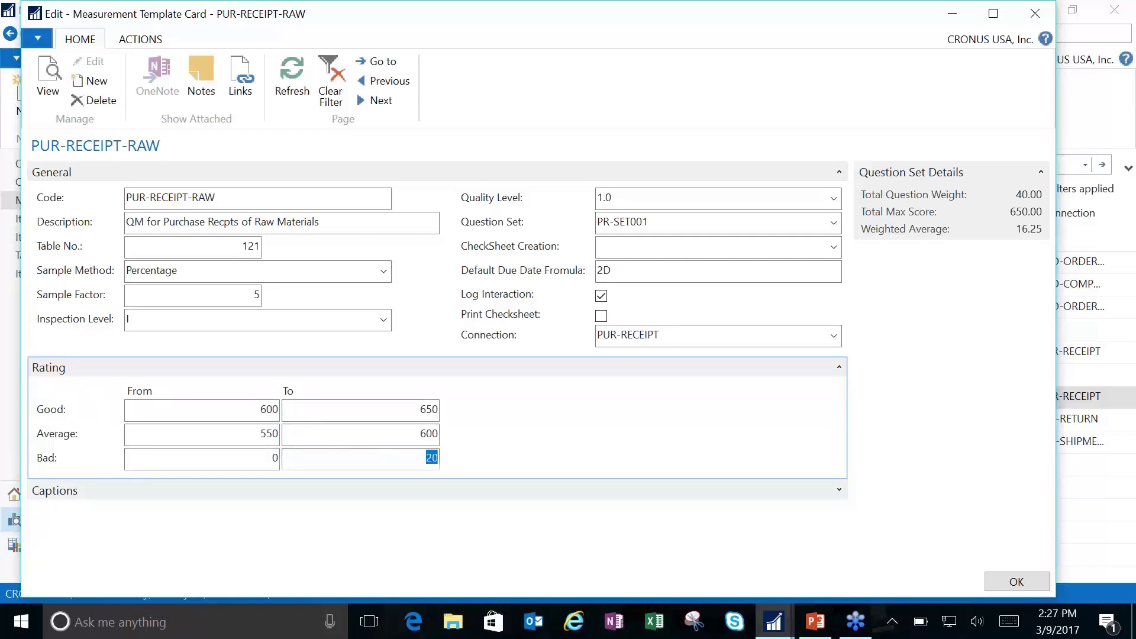
type("550")
key("Tab")
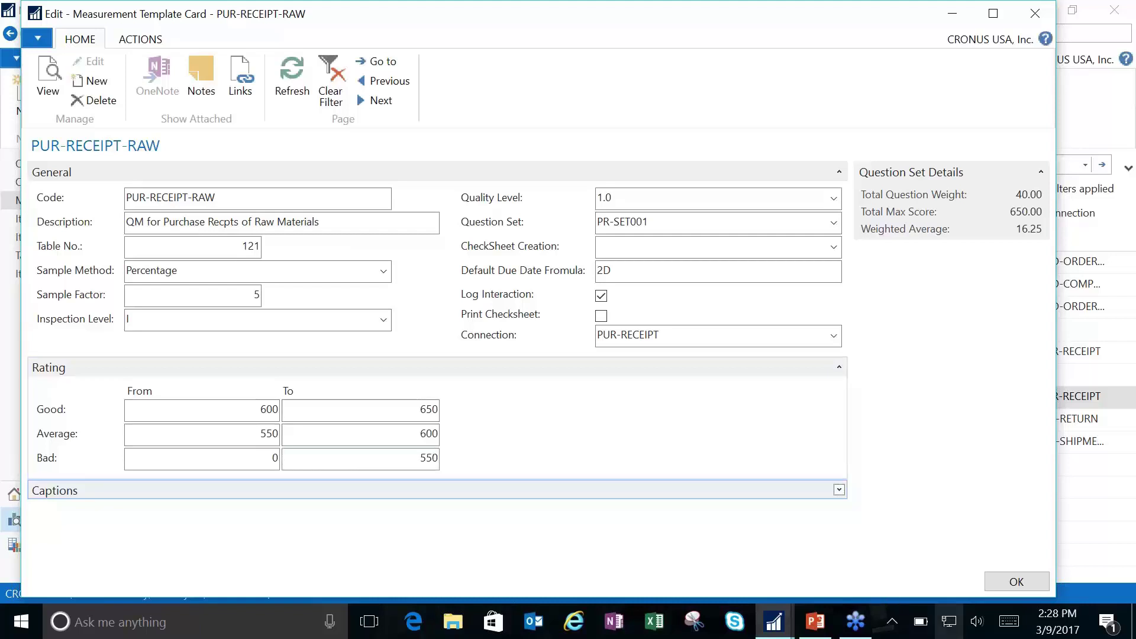
left_click(1017, 581)
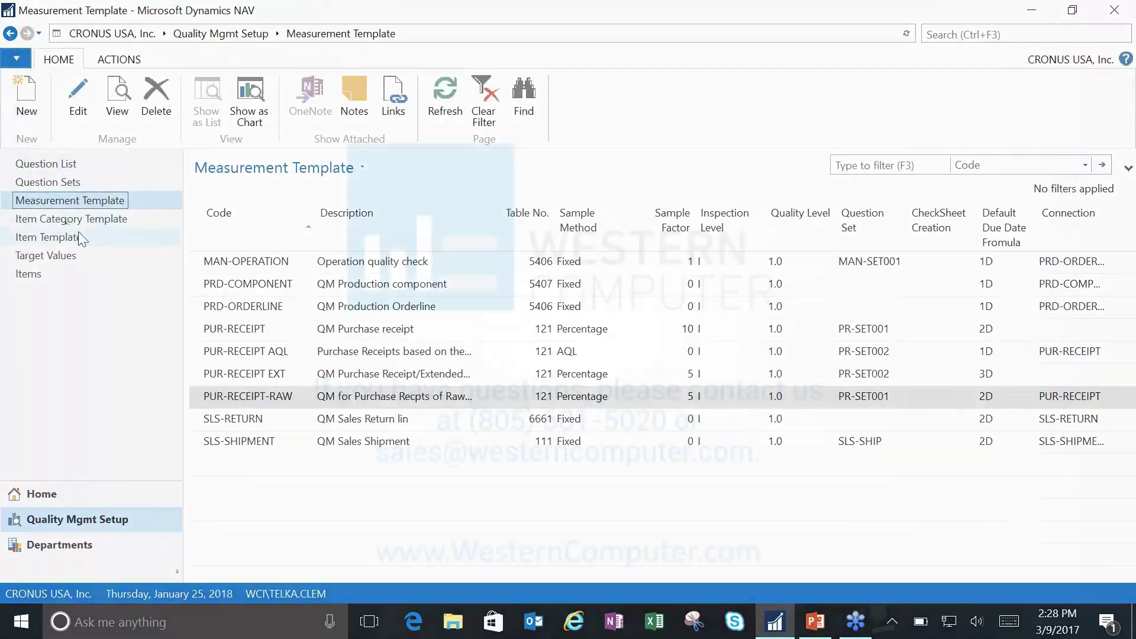